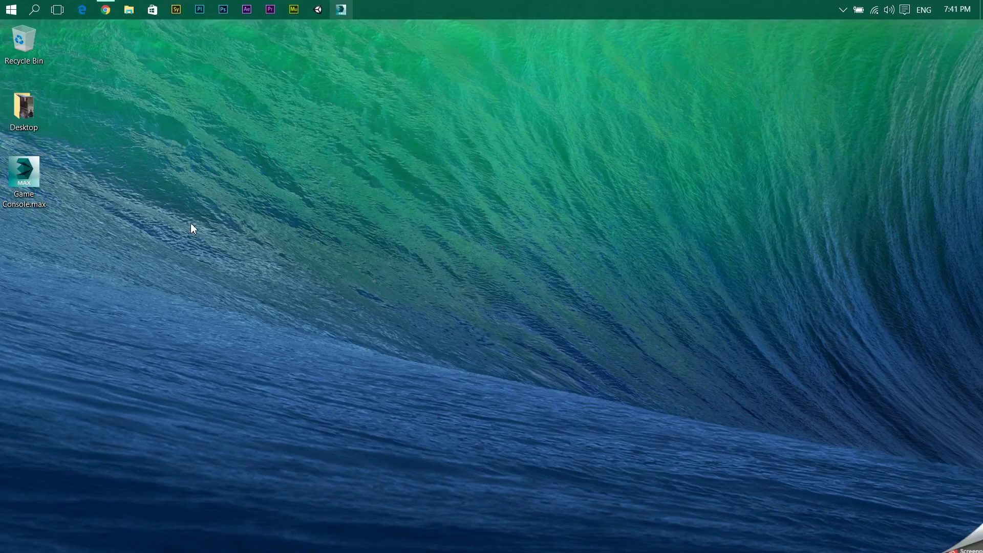
Launch Premiere Pro CC 2015 from the taskbar.
left_click(273, 12)
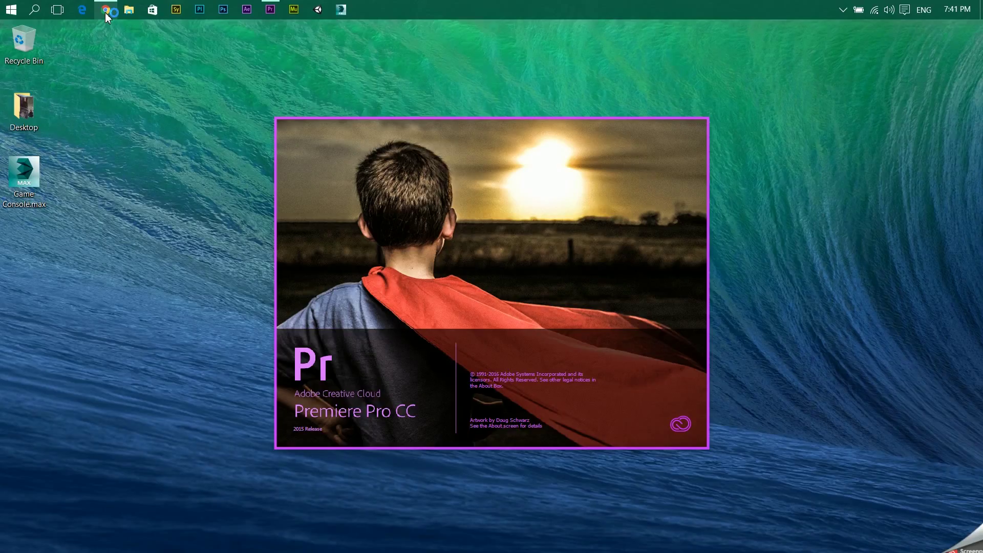
left_click(106, 12)
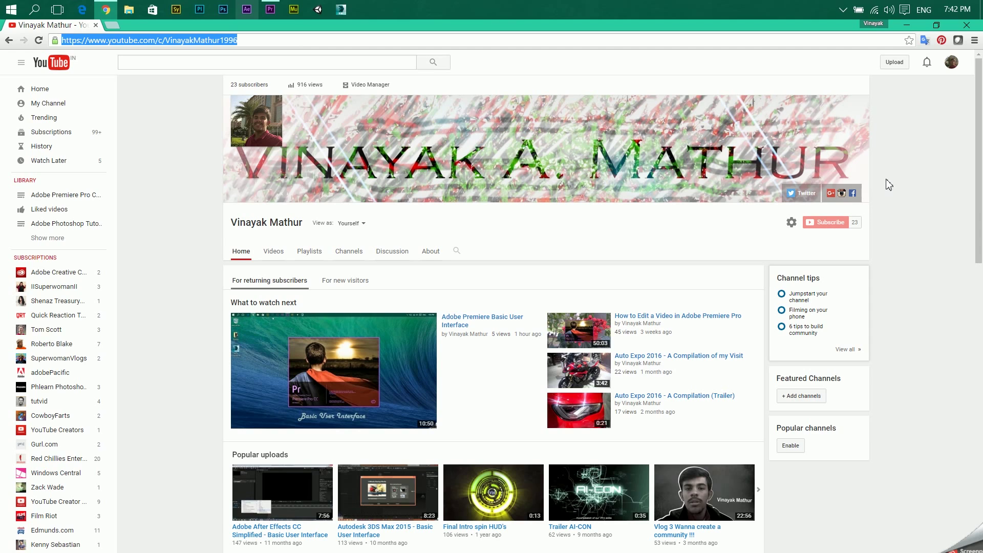
mouse_move(674, 153)
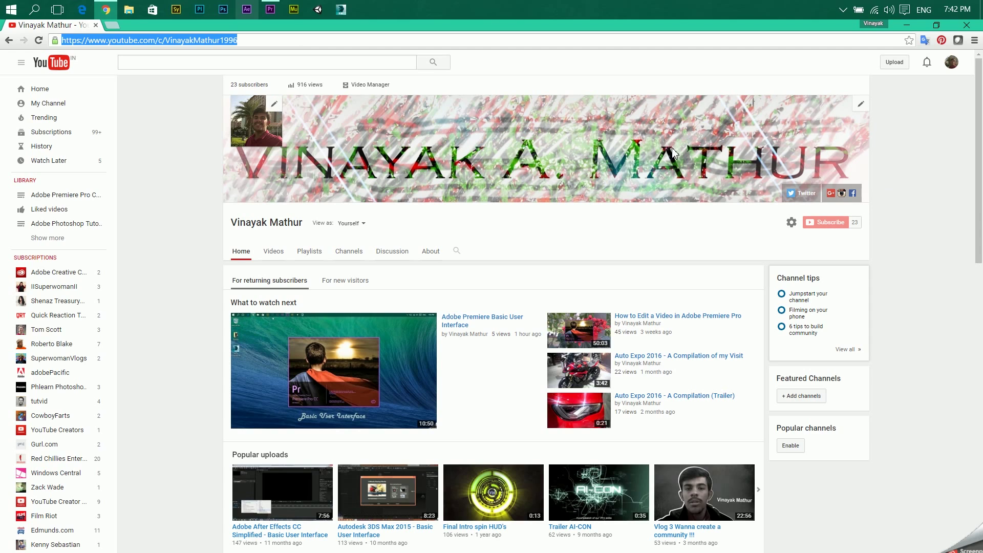
left_click(905, 25)
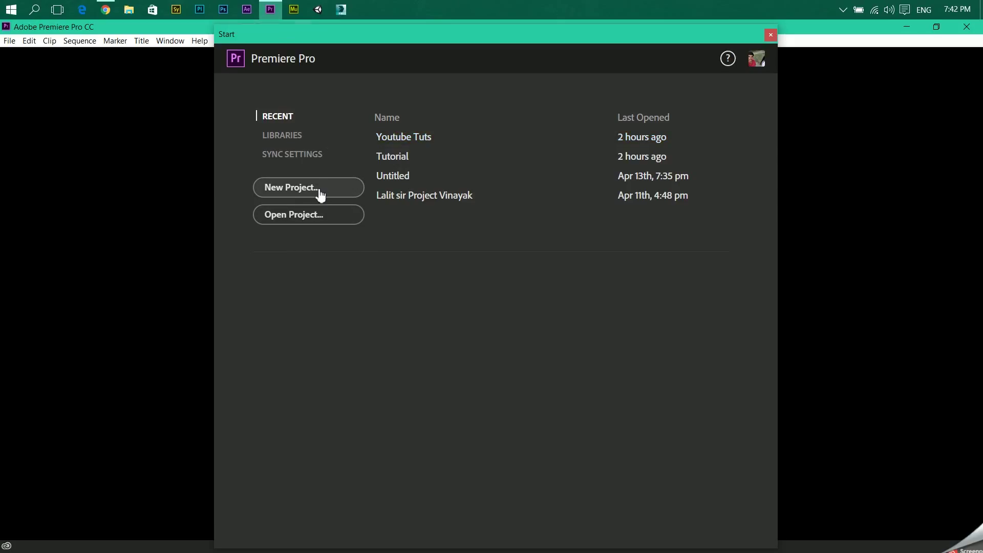
Open Tutorial.prproj from the recent projects list and switch to the custom editing workspace.
left_click(412, 163)
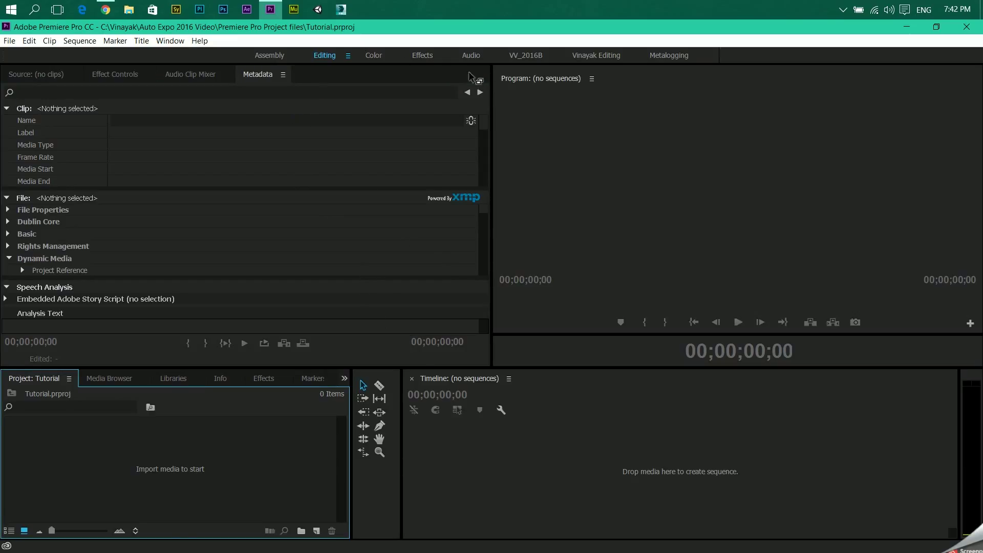
left_click(599, 57)
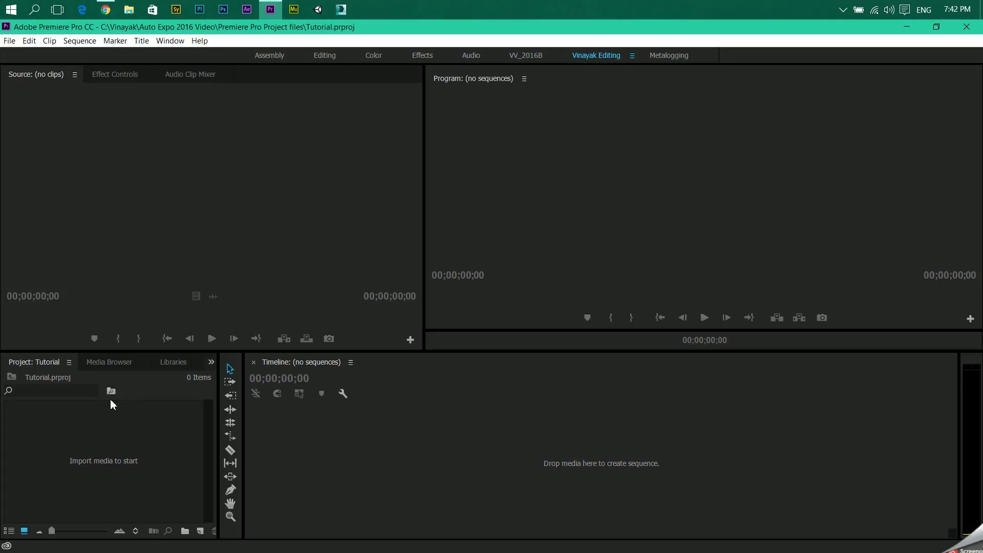
left_click(43, 436)
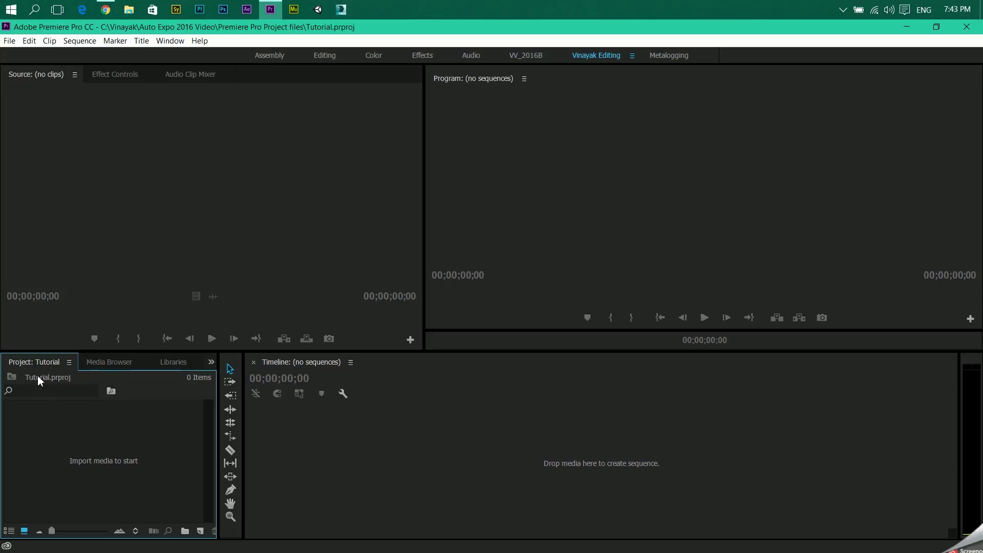
left_click(120, 362)
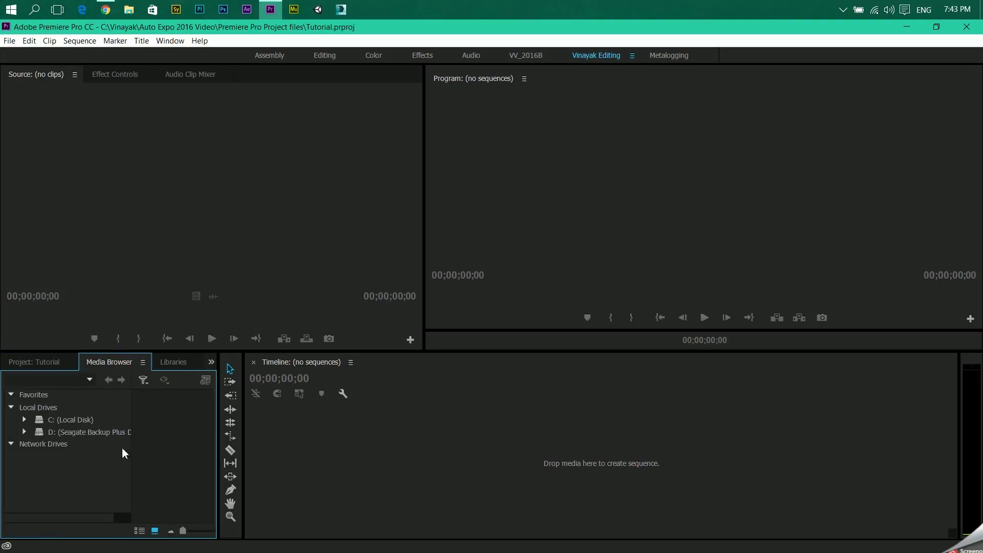
left_click(24, 419)
left_click(41, 419)
left_click(101, 444)
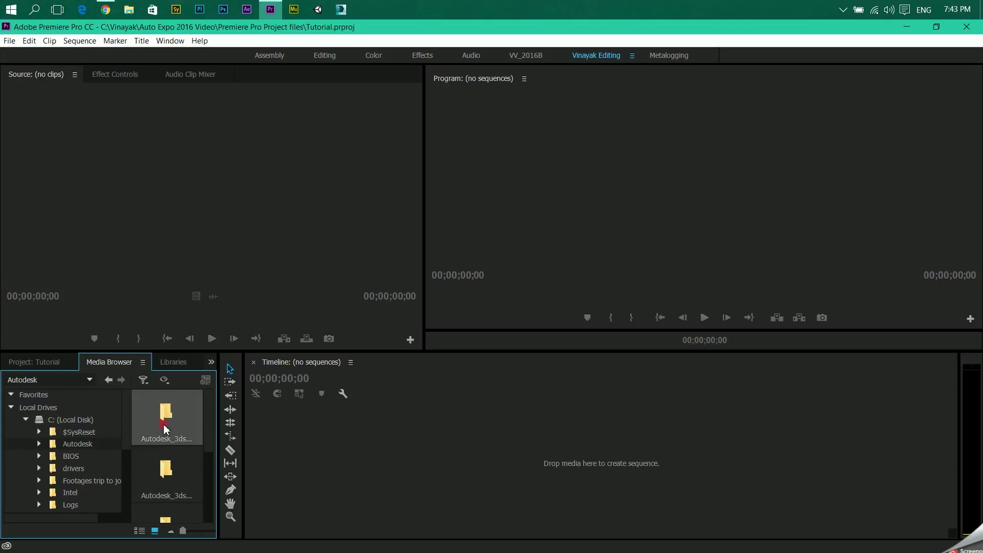
scroll(72, 468, "down", 2)
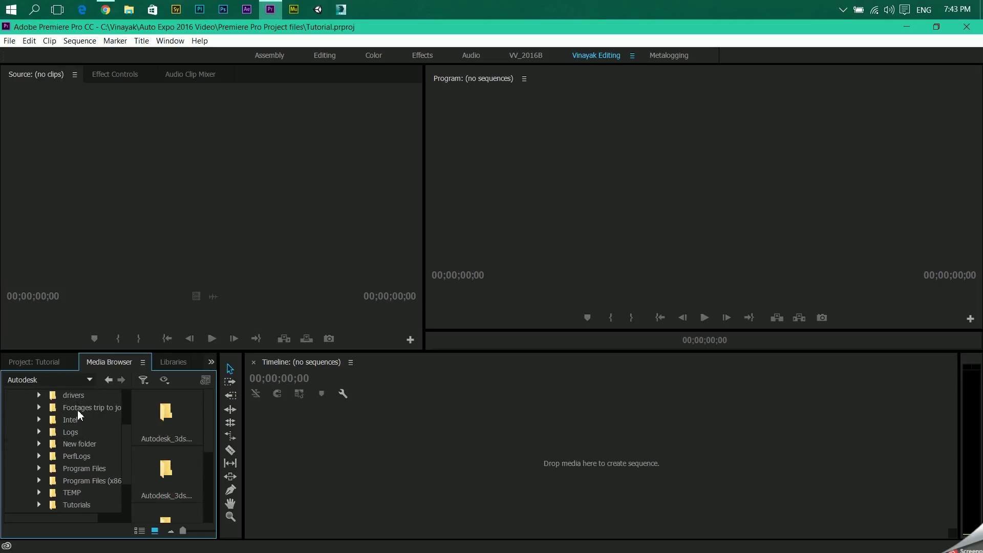
left_click(77, 409)
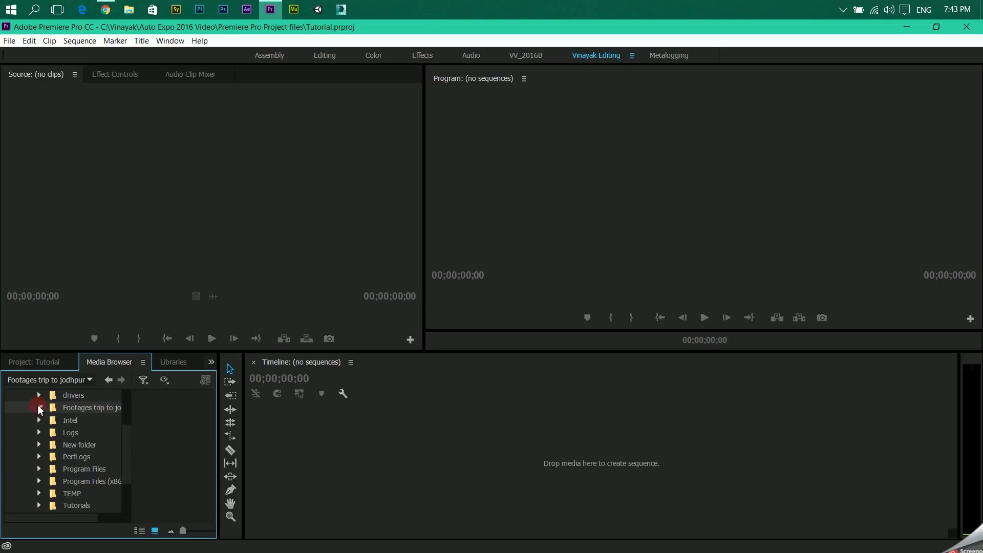
left_click(40, 407)
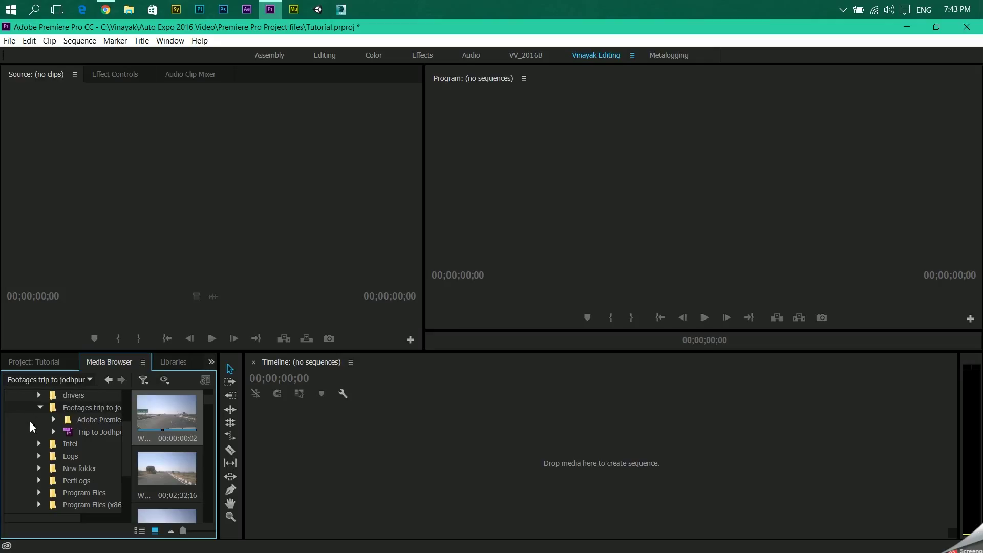
left_click(39, 407)
scroll(31, 409, "up", 2)
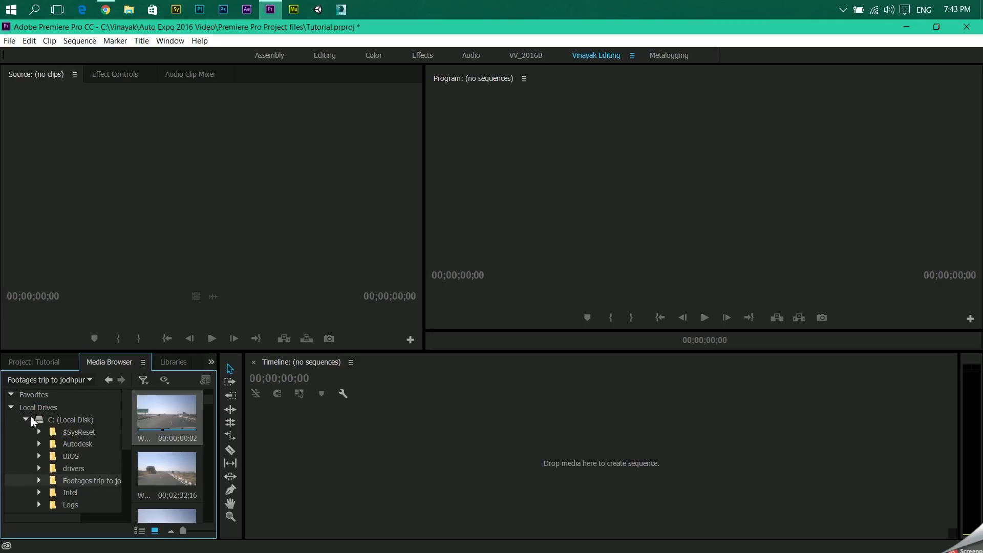
left_click(28, 419)
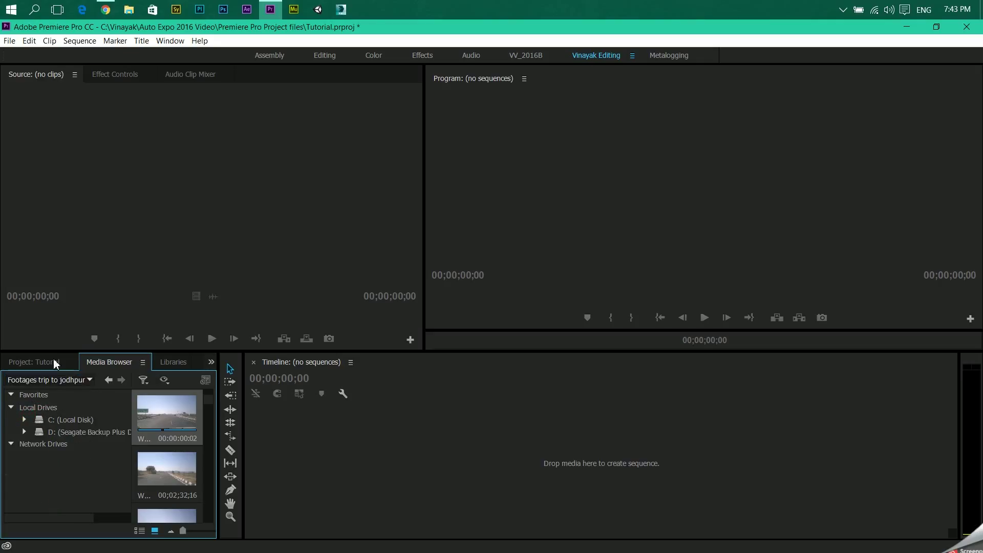
left_click(31, 364)
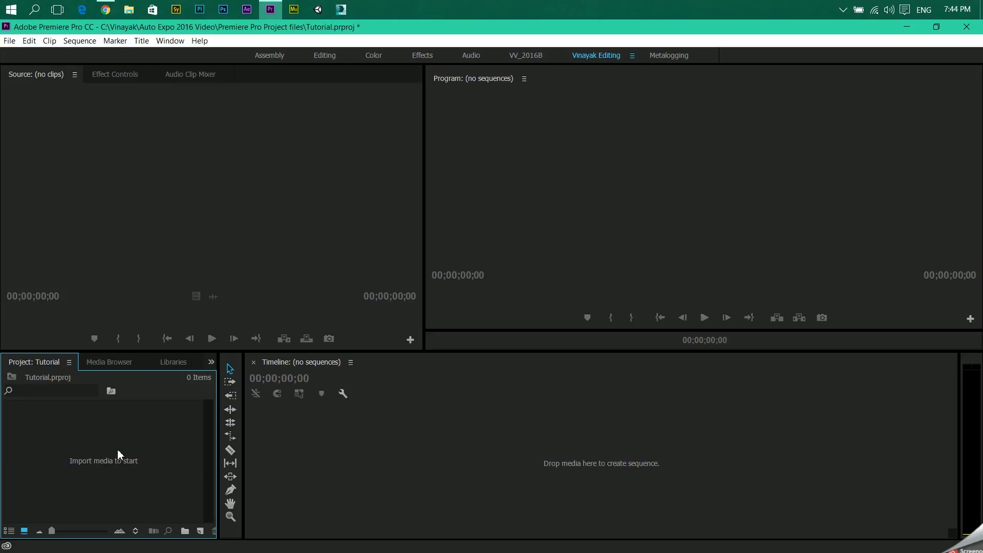
Import WP_20160203_17_00_55_Pro.mp4 from D:\Auto Expo 2016 into the Project panel.
right_click(78, 446)
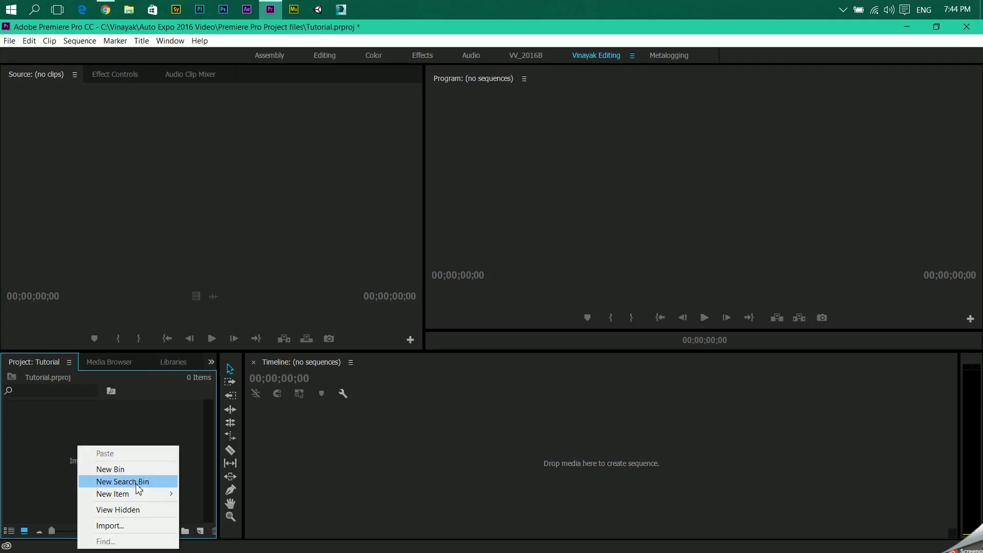
left_click(131, 525)
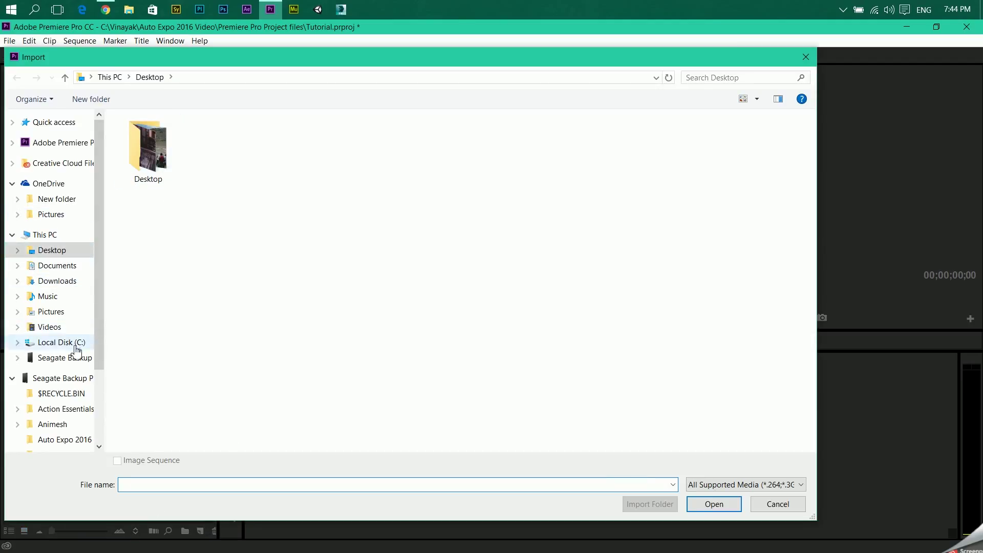
left_click(71, 379)
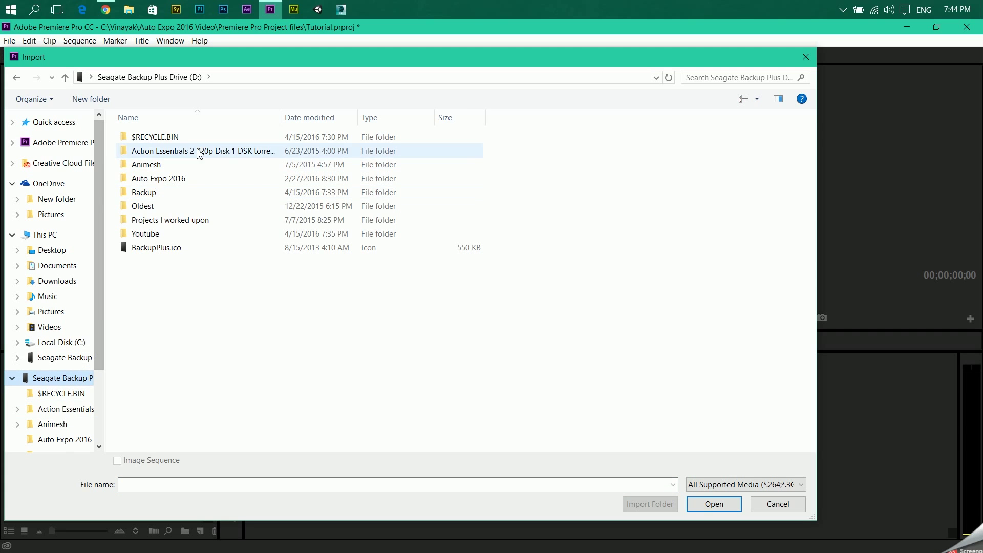
double_click(204, 179)
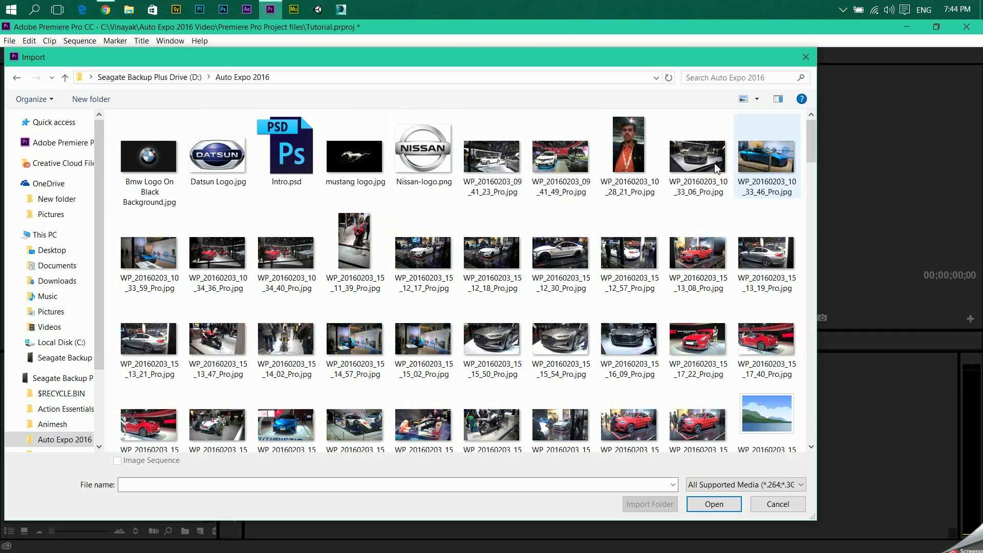
scroll(473, 264, "down", 5)
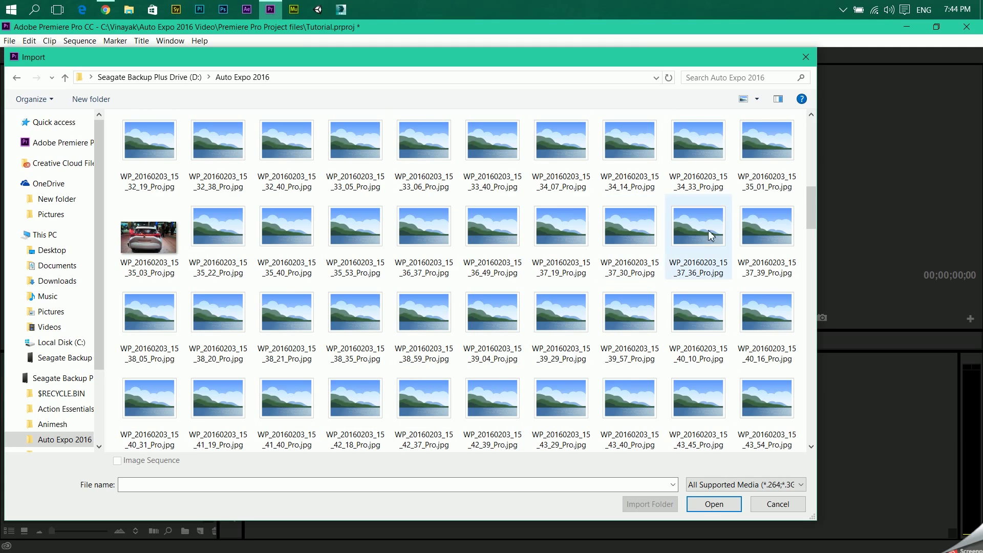
scroll(558, 219, "down", 10)
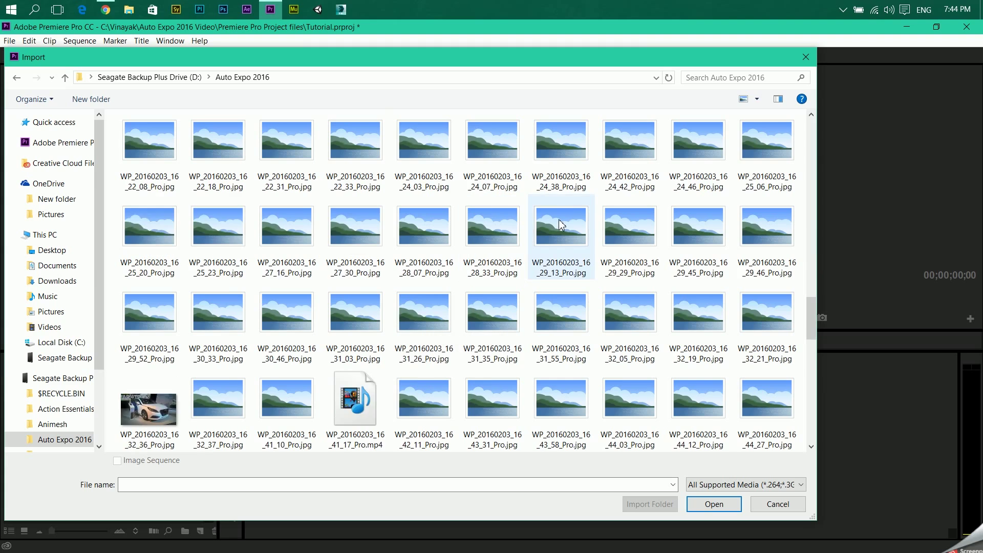
left_click(496, 151)
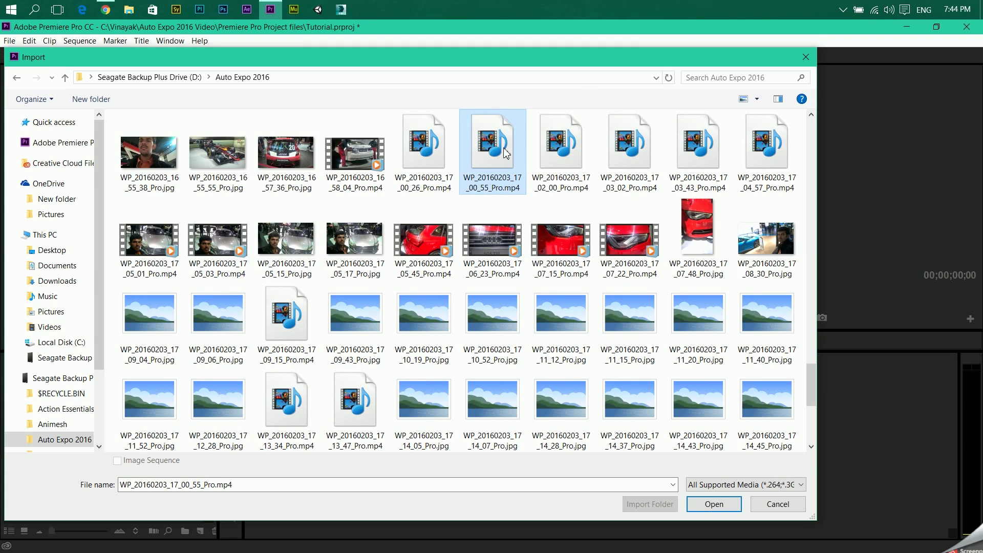
left_click(713, 504)
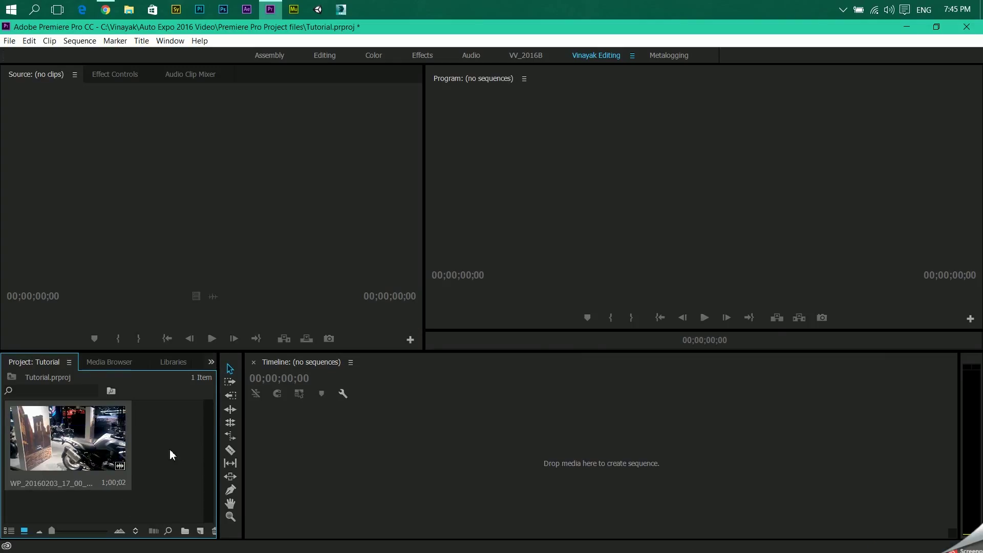
left_click(186, 429)
Import WP_20160203_16_44_46_Pro.mp4 from Auto Expo 2016 as the second clip.
double_click(186, 429)
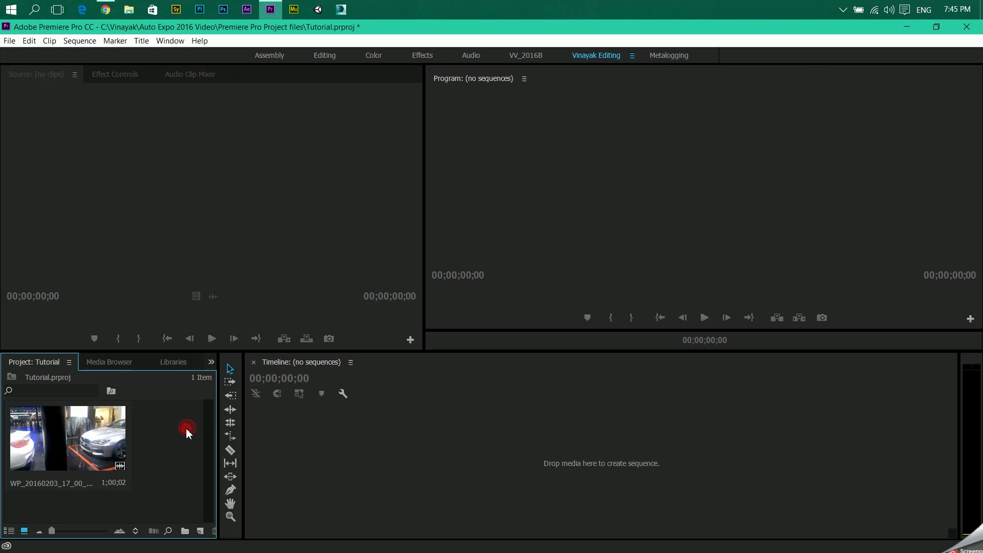
scroll(649, 410, "down", 10)
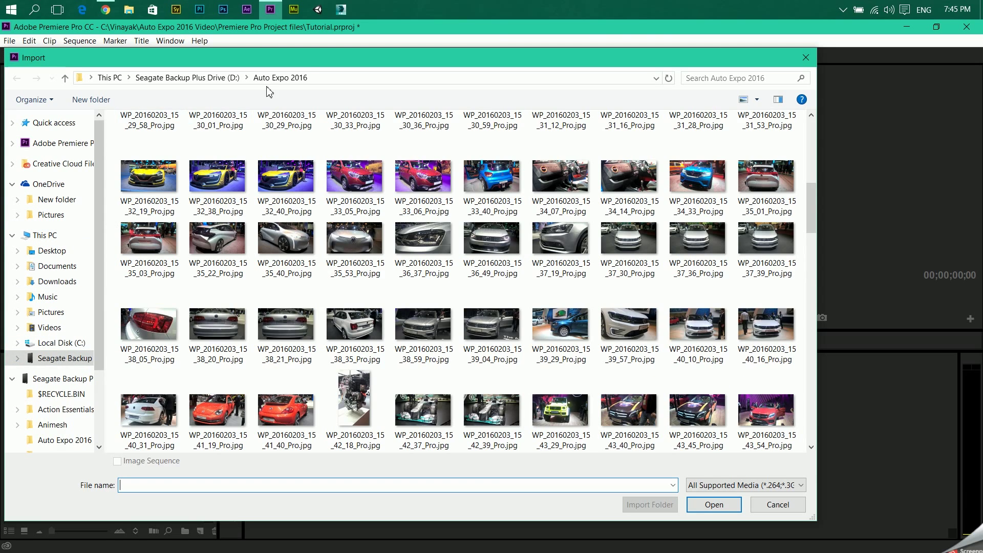
scroll(472, 342, "down", 5)
scroll(472, 342, "down", 8)
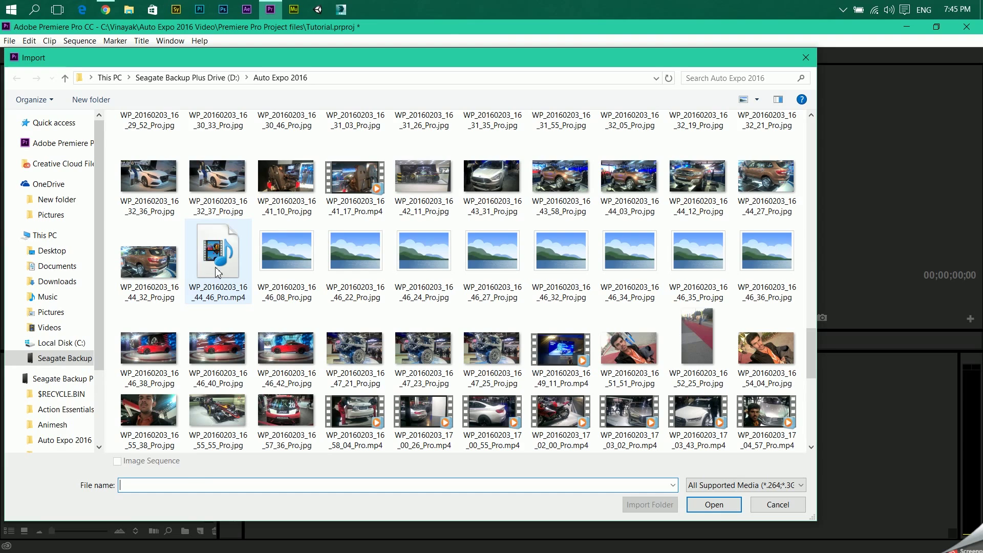
left_click(218, 266)
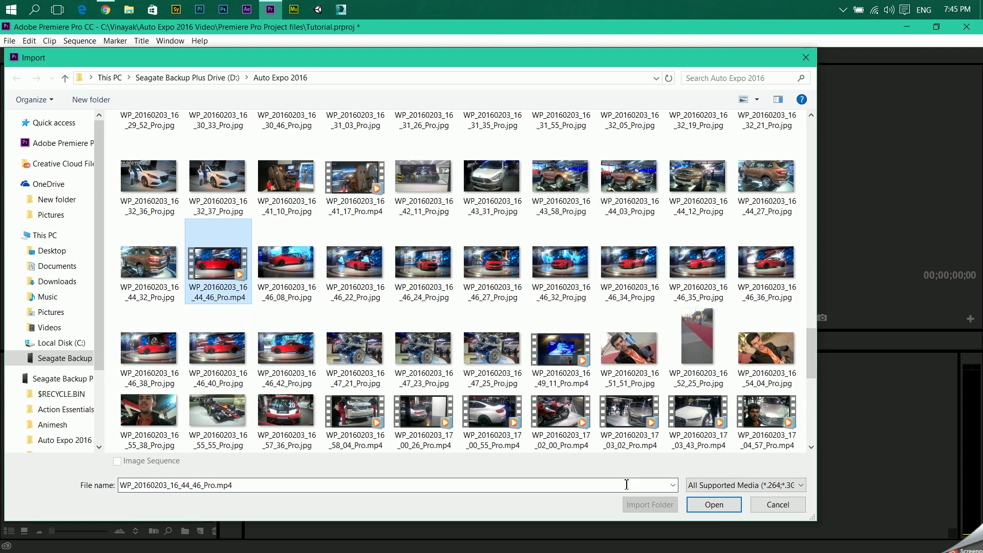
left_click(716, 505)
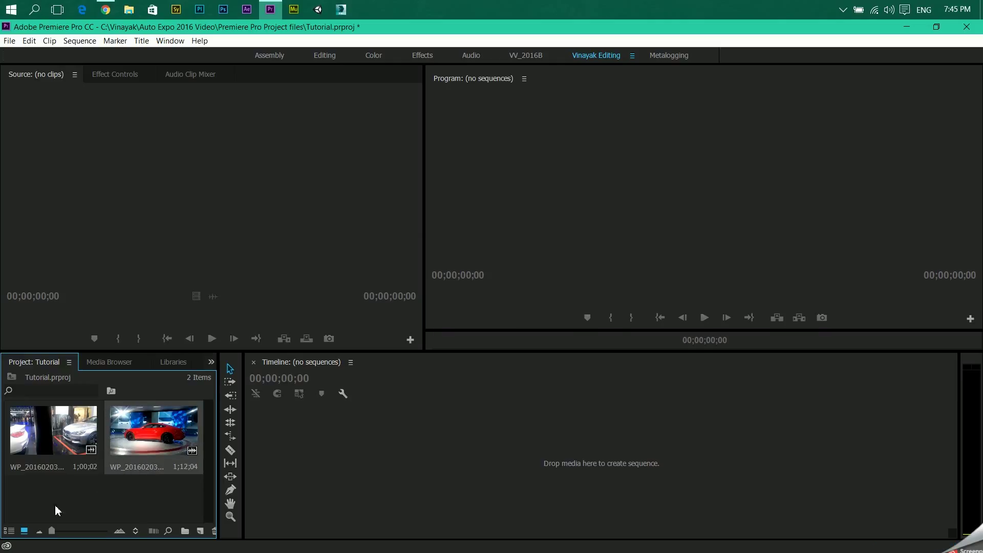
Import the photo WP_20160203_17_05_17_Pro.jpg from Auto Expo 2016 into the bin.
double_click(103, 498)
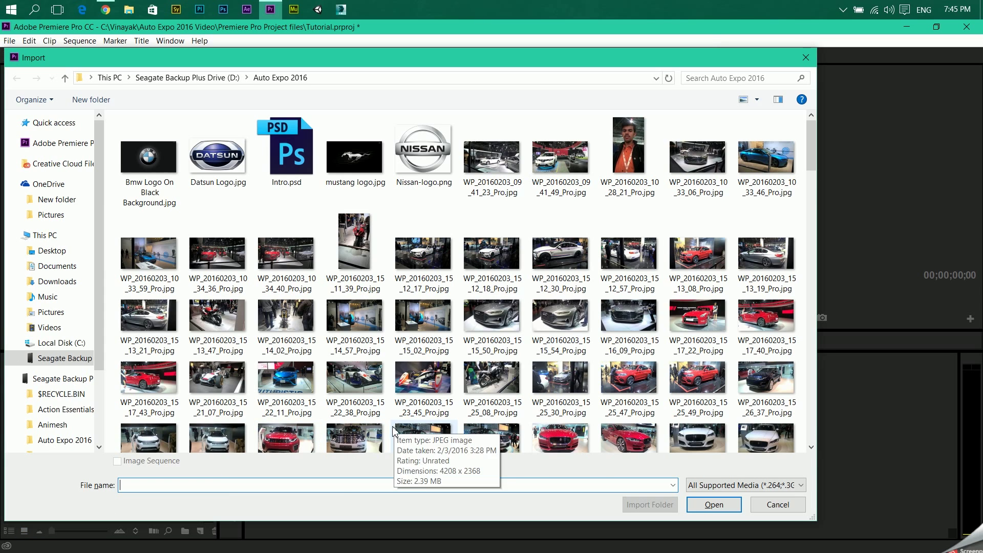
scroll(507, 335, "down", 5)
scroll(397, 286, "down", 15)
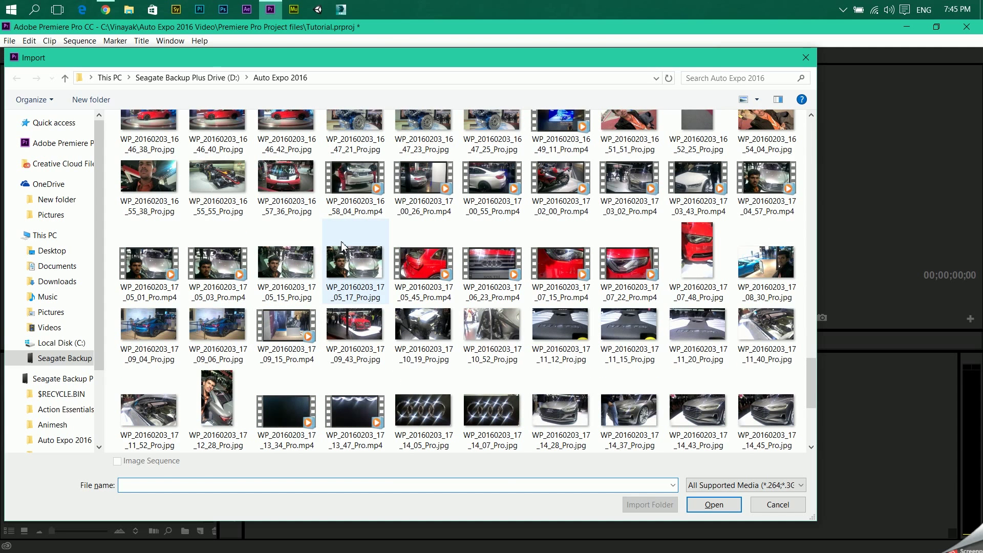
left_click(343, 246)
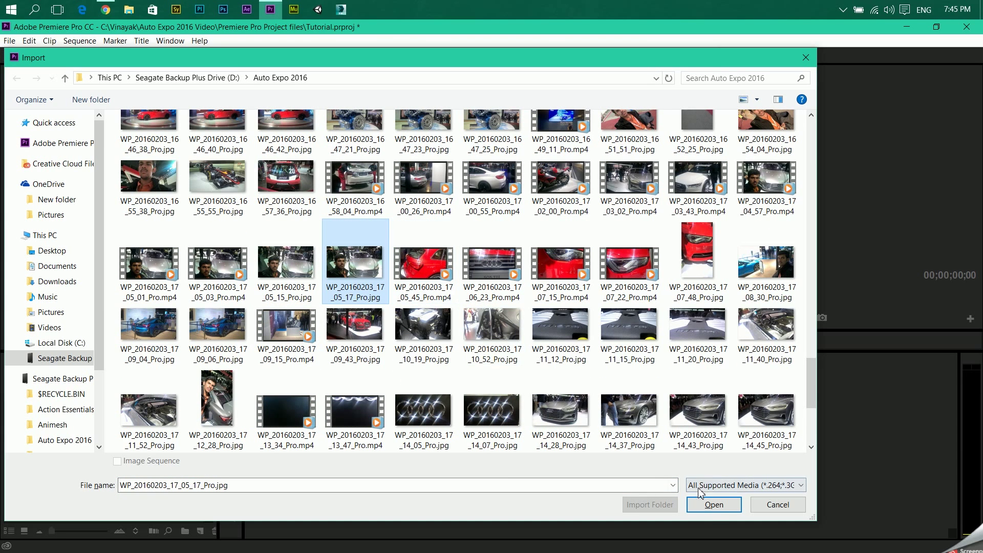
left_click(713, 504)
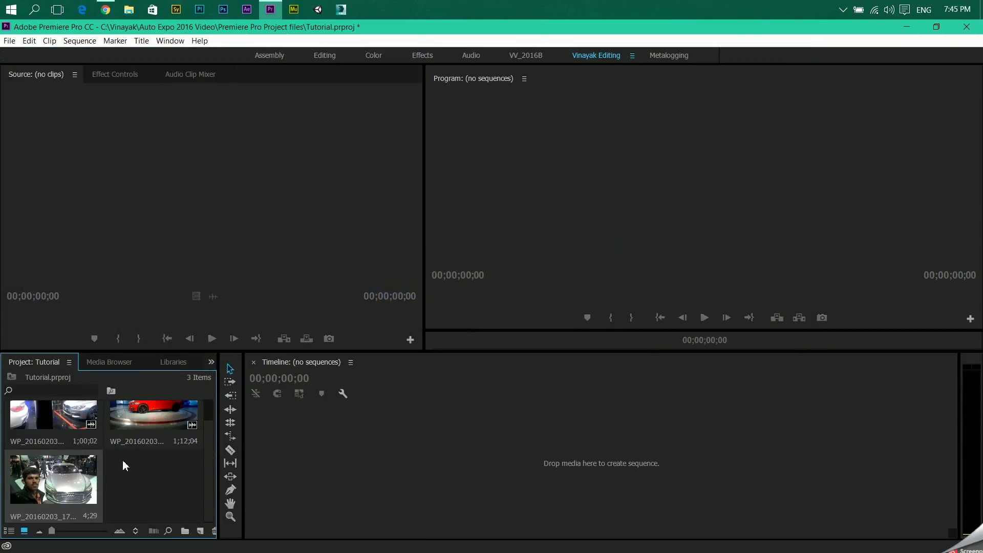
scroll(122, 459, "up", 1)
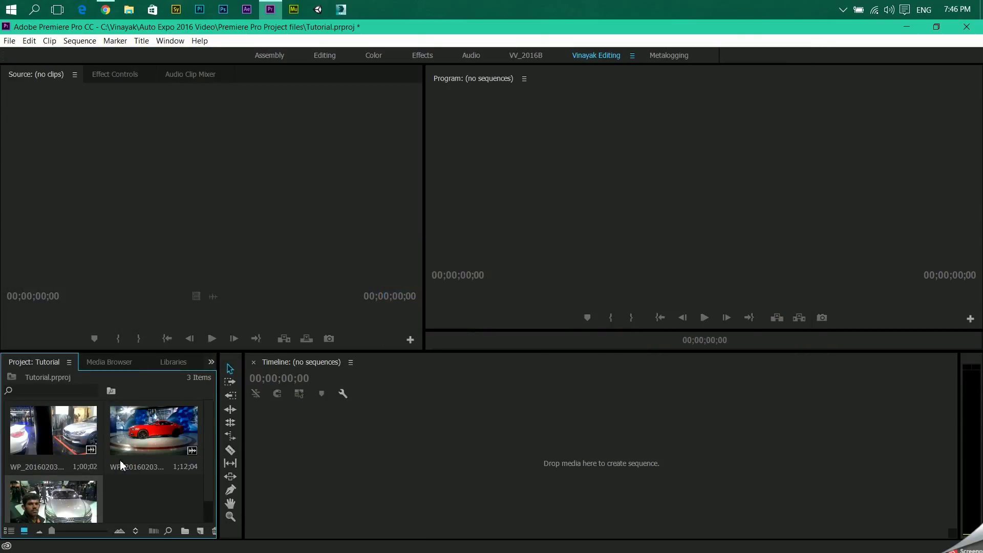